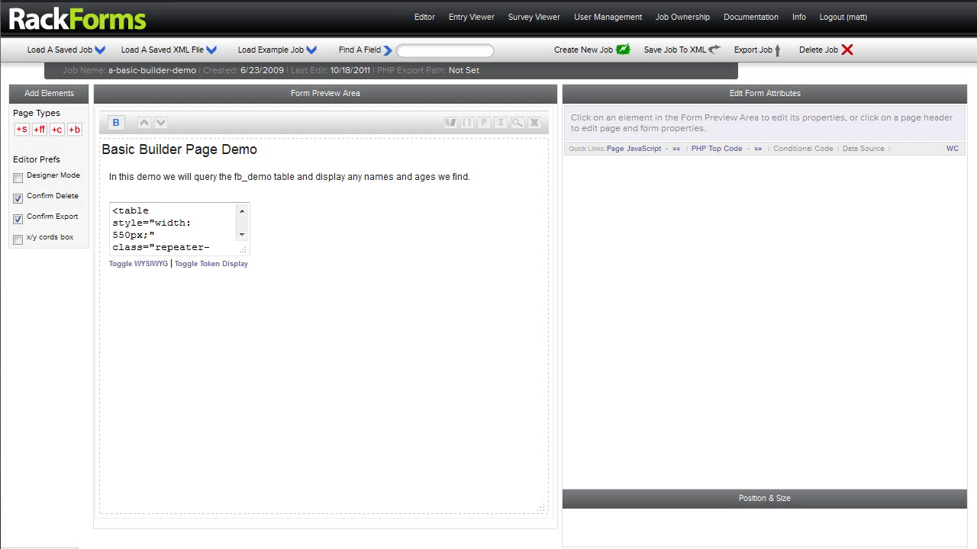
Show the page's Form and Page Properties, then preview and close the age table output.
{"action": "left_click", "coordinate": [374, 118]}
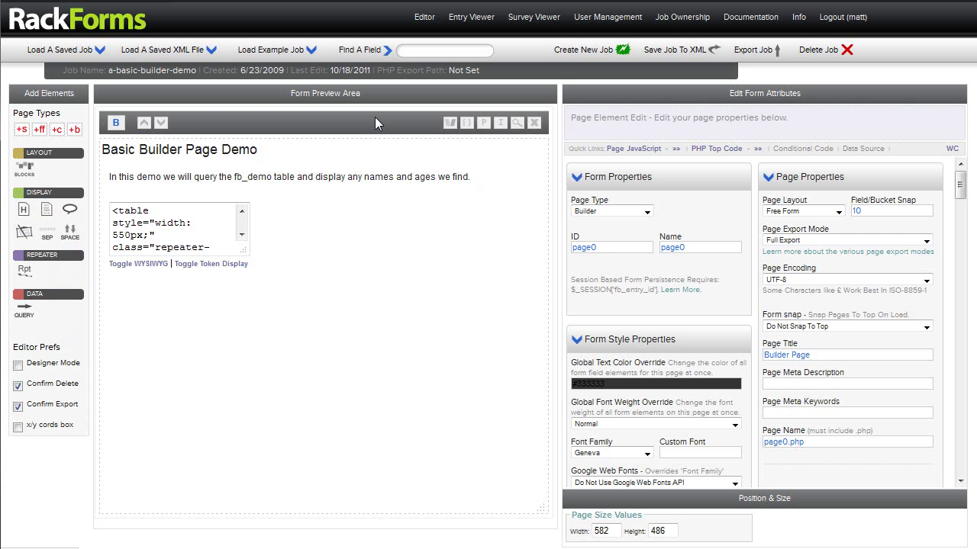
{"action": "left_click", "coordinate": [517, 122]}
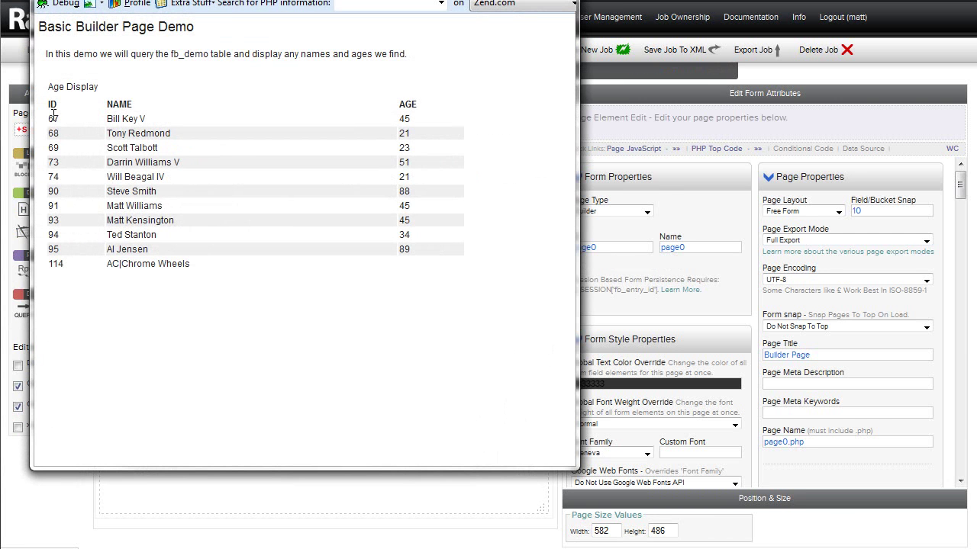
{"action": "left_click_drag", "start_coordinate": [54, 116], "coordinate": [43, 122]}
{"action": "left_click_drag", "start_coordinate": [114, 118], "coordinate": [331, 122]}
{"action": "left_click", "coordinate": [356, 122]}
{"action": "key", "text": "alt+F4"}
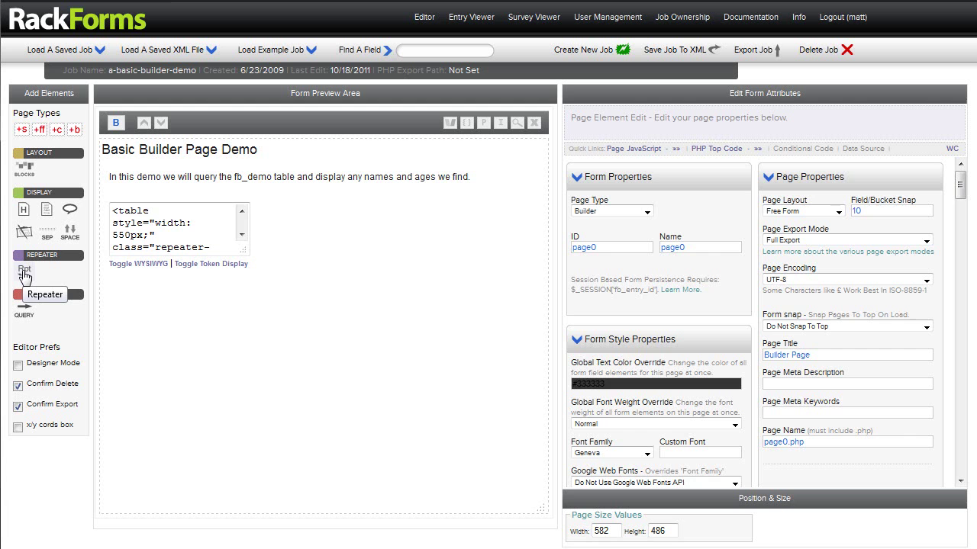
Edit the repeater table, check its SELECT * FROM fb_demo query, and preview the ID/name/age rows.
{"action": "left_click", "coordinate": [141, 264]}
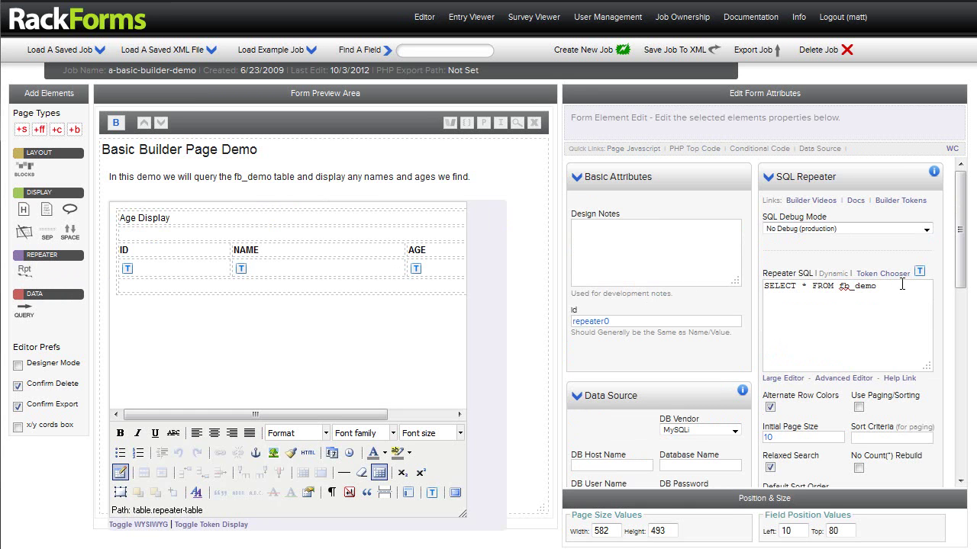
{"action": "left_click_drag", "start_coordinate": [842, 287], "coordinate": [885, 286]}
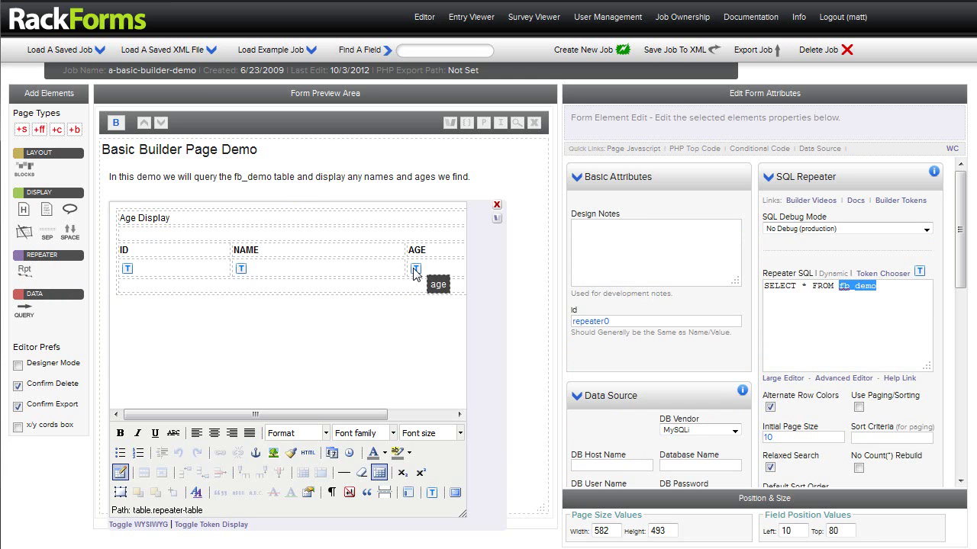
{"action": "left_click", "coordinate": [517, 123]}
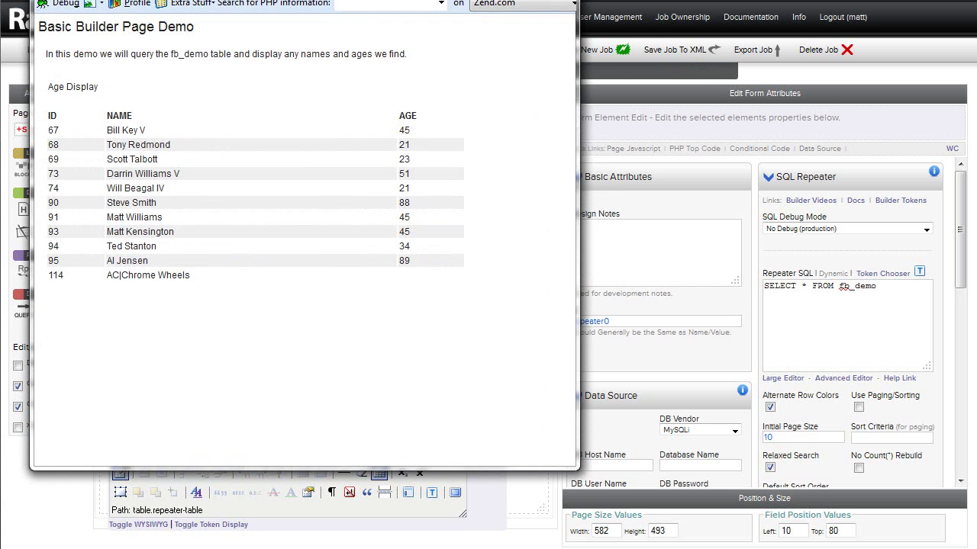
Rename the AGE column header to EMAIL and delete its old placeholder token.
{"action": "left_click", "coordinate": [399, 255]}
{"action": "double_click", "coordinate": [416, 251]}
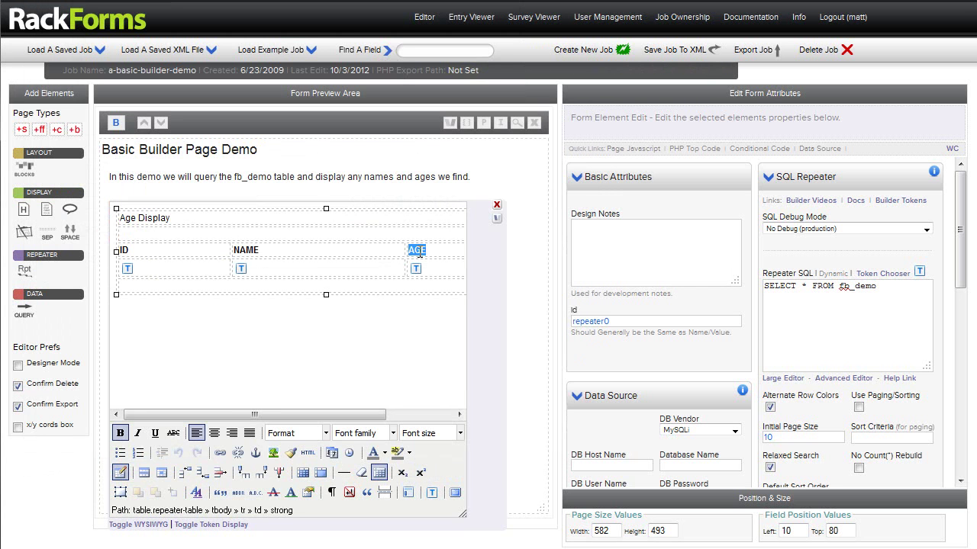
{"action": "type", "text": "EMAIL"}
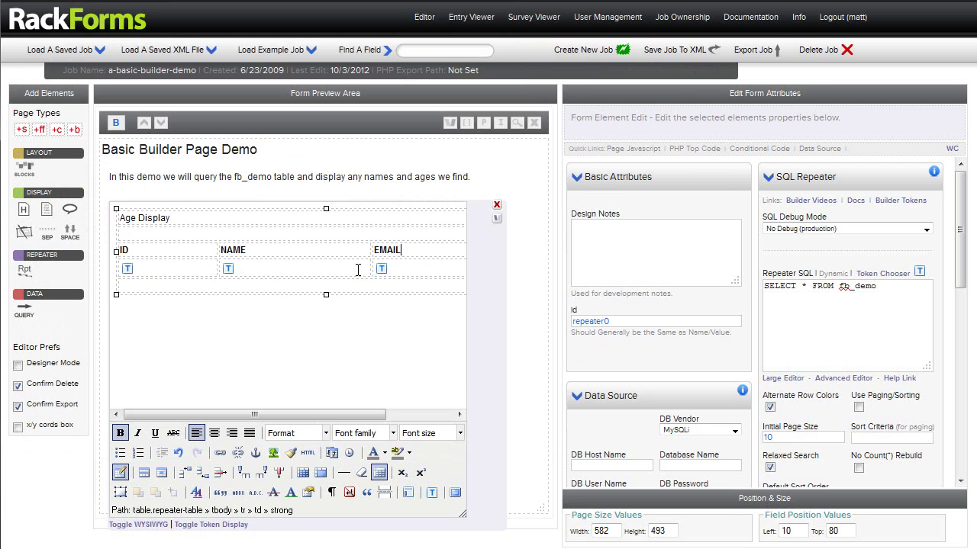
{"action": "left_click", "coordinate": [389, 269]}
{"action": "key", "text": "Delete"}
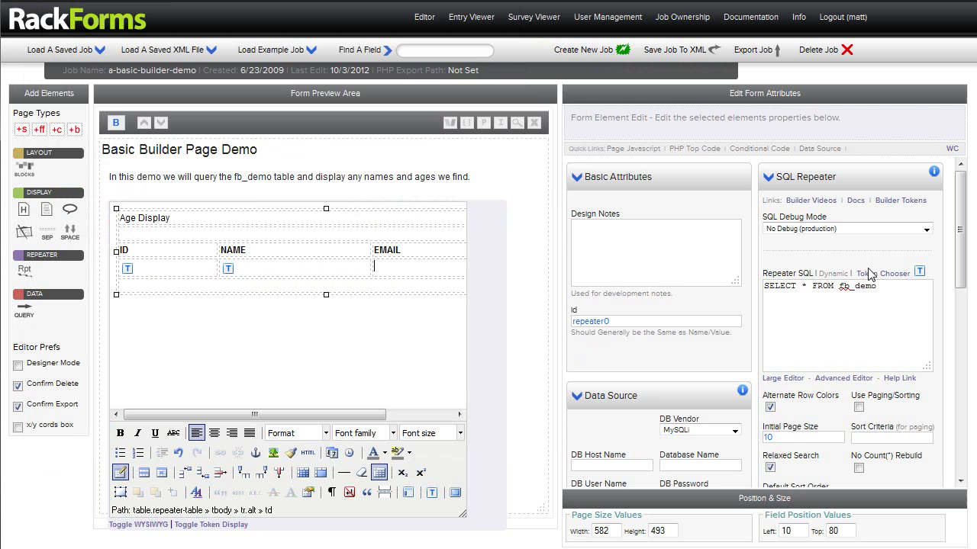
Insert the #{email}# token from the Token Chooser and preview the e-mail column.
{"action": "left_click", "coordinate": [891, 275]}
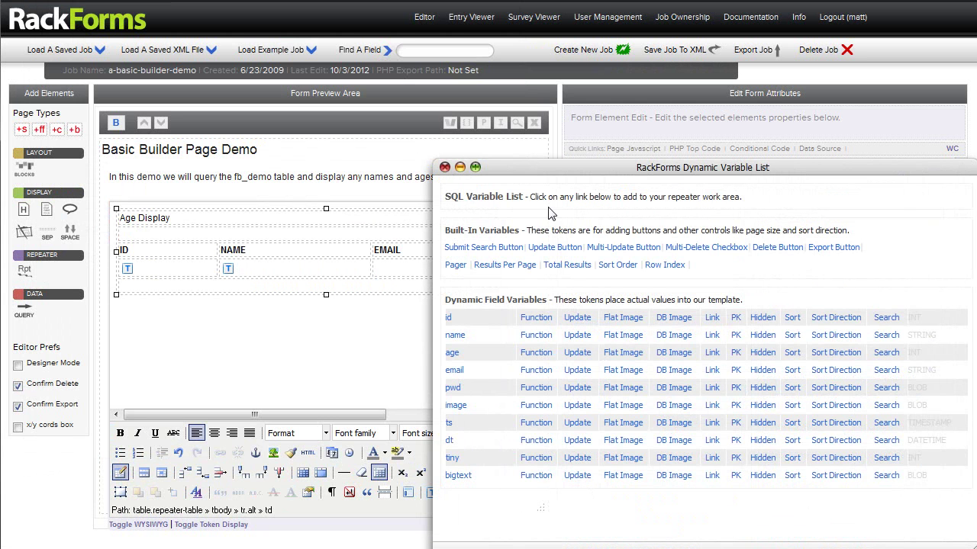
{"action": "left_click", "coordinate": [463, 370]}
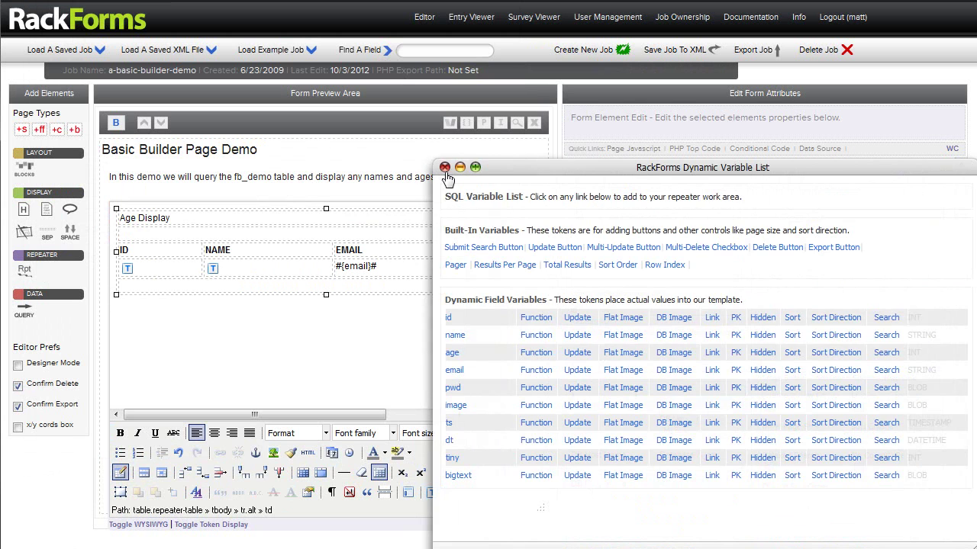
{"action": "left_click", "coordinate": [442, 166]}
{"action": "left_click", "coordinate": [517, 123]}
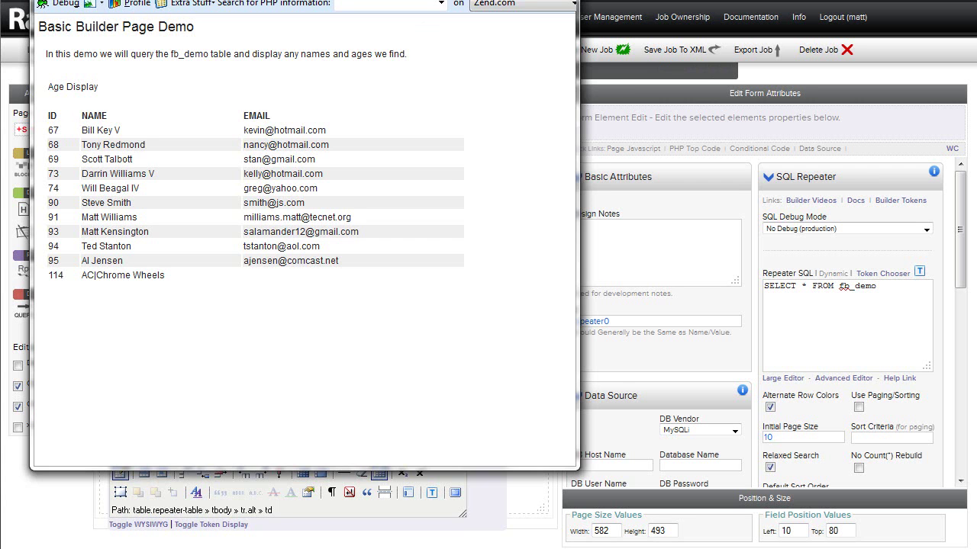
{"action": "key", "text": "alt+F4"}
Delete all of the repeater table's HTML source and apply the empty content.
{"action": "left_click", "coordinate": [397, 257]}
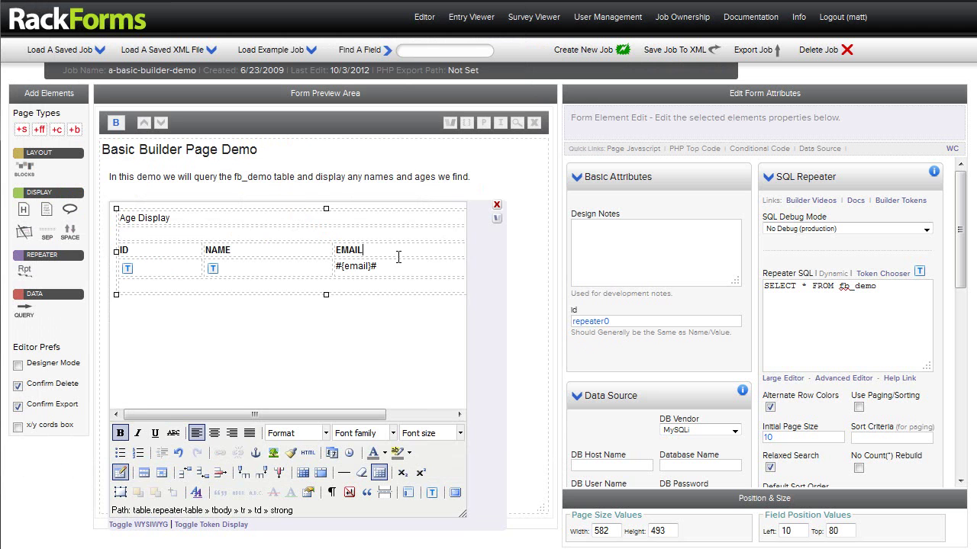
{"action": "scroll", "coordinate": [291, 249], "scroll_direction": "down", "scroll_amount": 2}
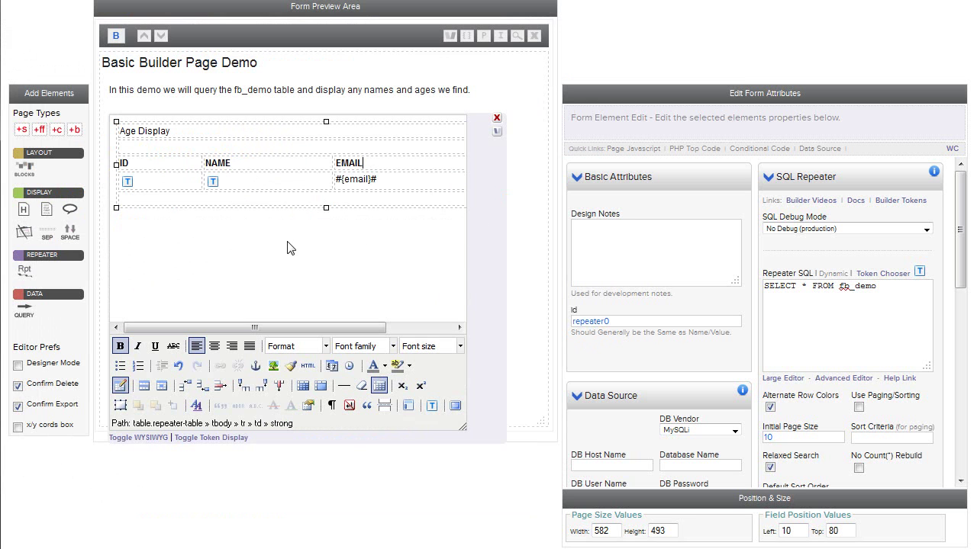
{"action": "left_click", "coordinate": [308, 365]}
{"action": "key", "text": "ctrl+a"}
{"action": "key", "text": "Delete"}
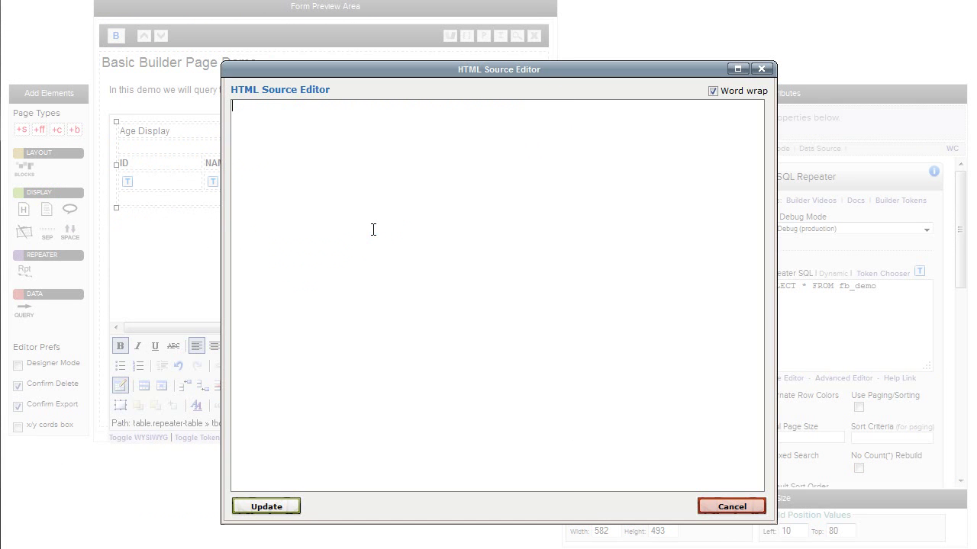
{"action": "left_click", "coordinate": [259, 507]}
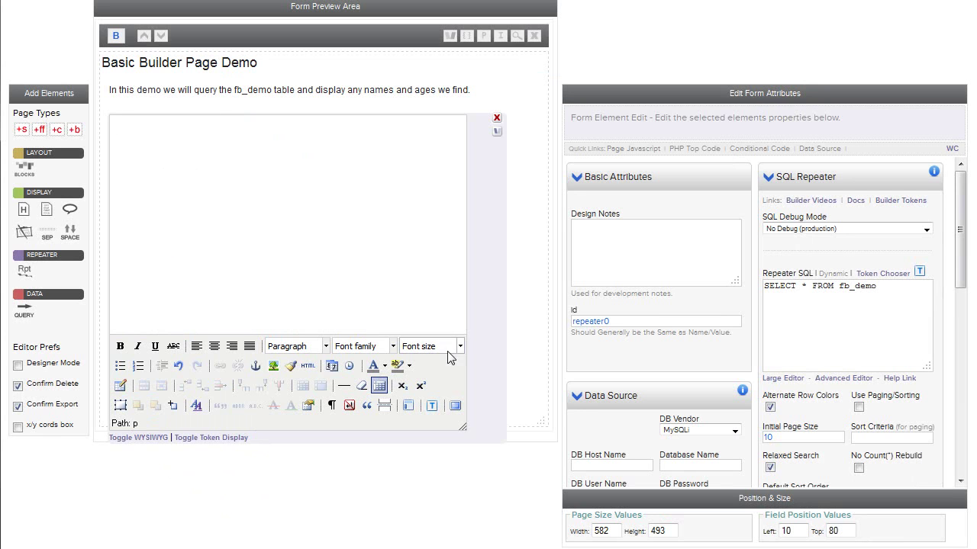
Insert the Repeater - 3 Column + Multi-Update template into the repeater.
{"action": "left_click", "coordinate": [409, 406]}
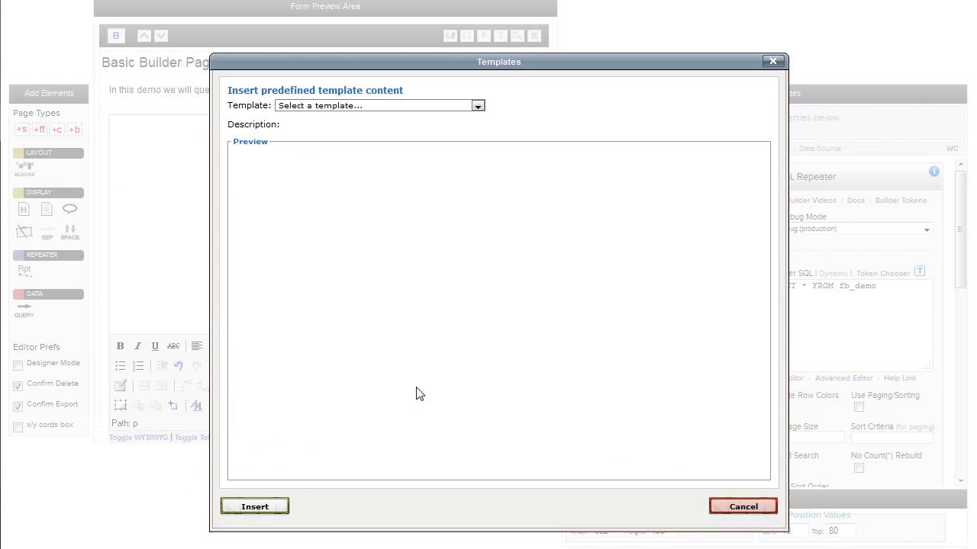
{"action": "left_click", "coordinate": [417, 106]}
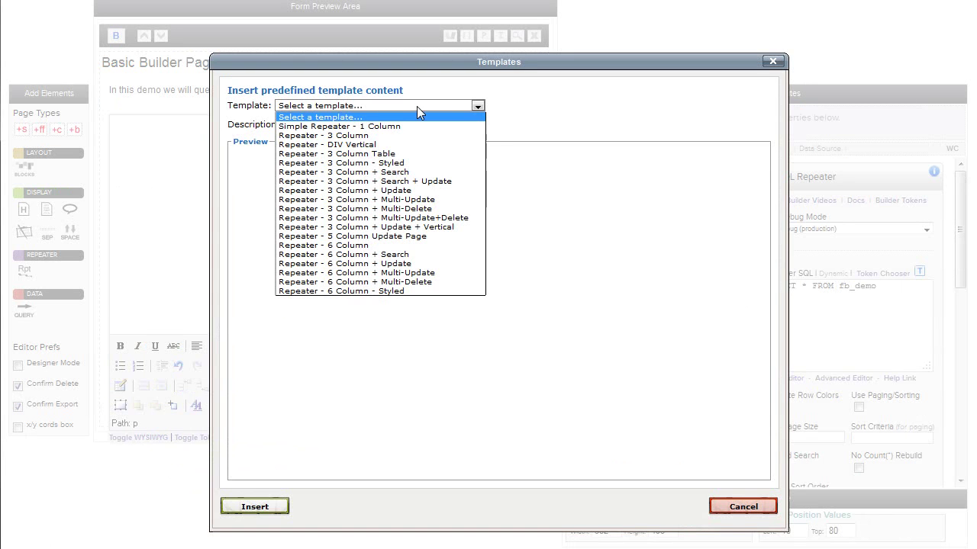
{"action": "left_click", "coordinate": [367, 200]}
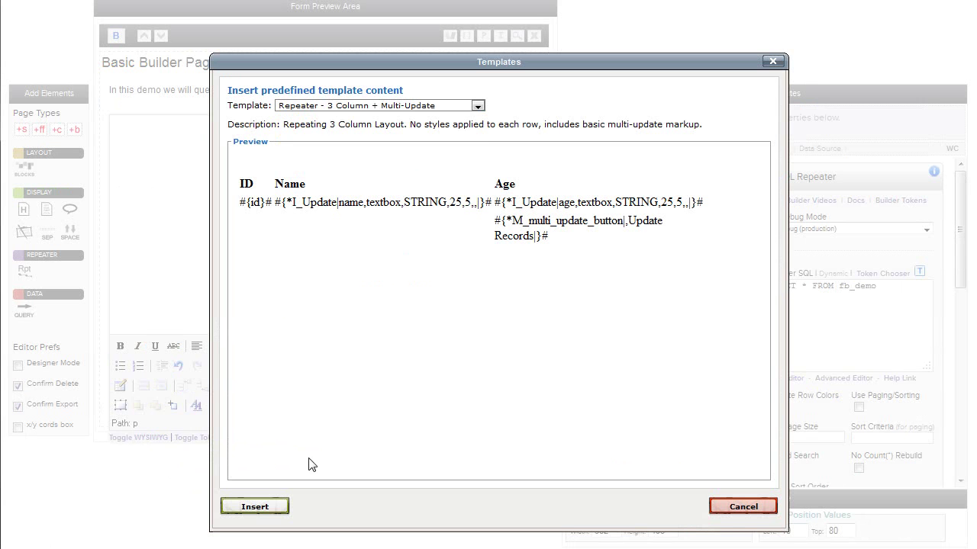
{"action": "left_click", "coordinate": [267, 509]}
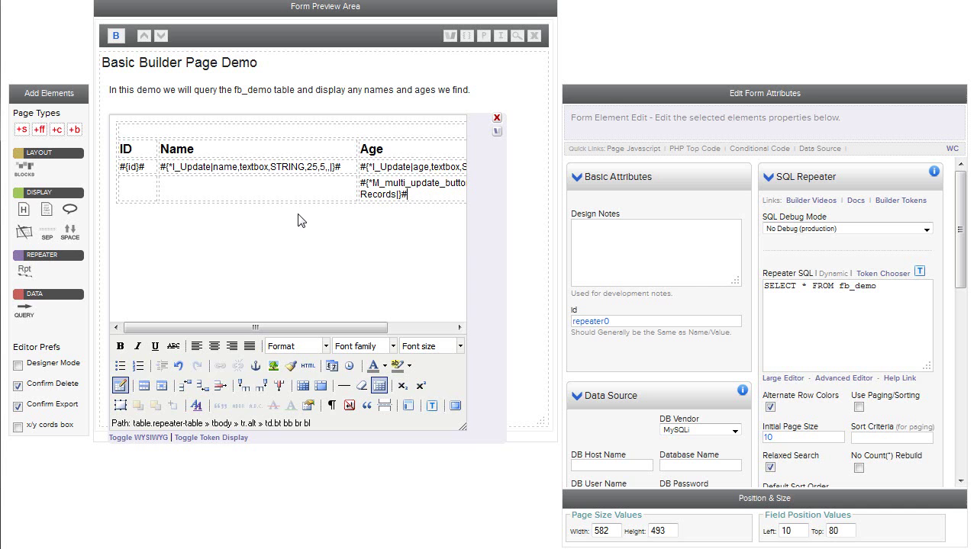
Show the cell tokens as compact icons and inspect the ID token's settings.
{"action": "left_click_drag", "start_coordinate": [340, 167], "coordinate": [166, 167]}
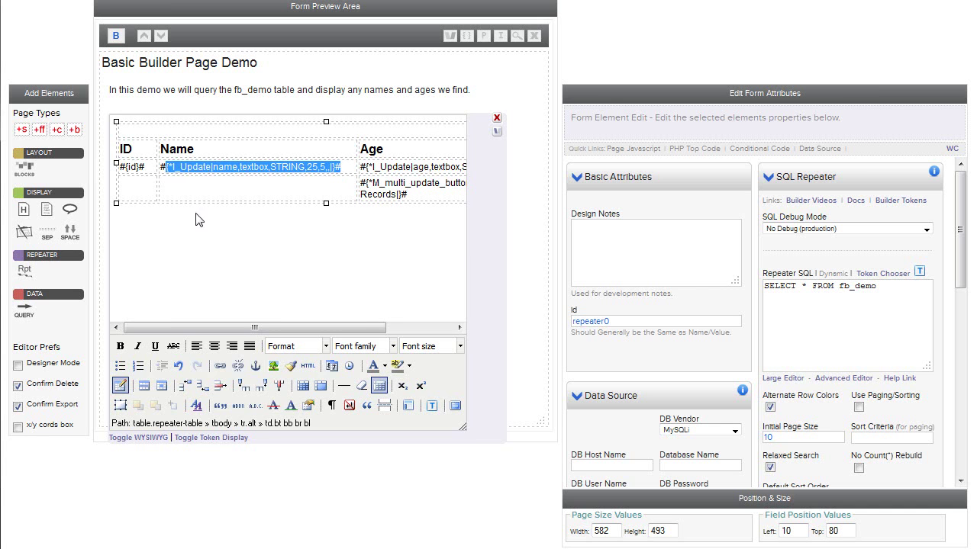
{"action": "left_click", "coordinate": [219, 268]}
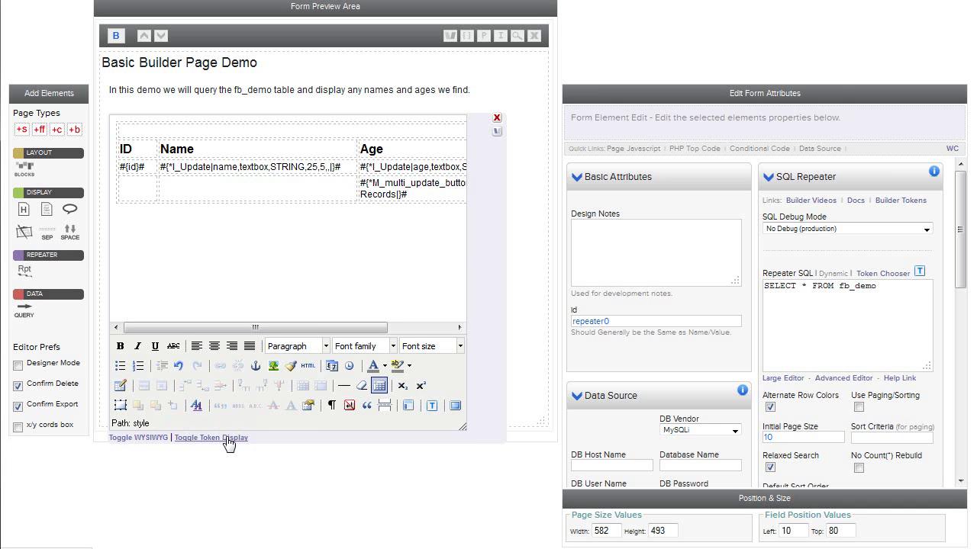
{"action": "left_click", "coordinate": [226, 438]}
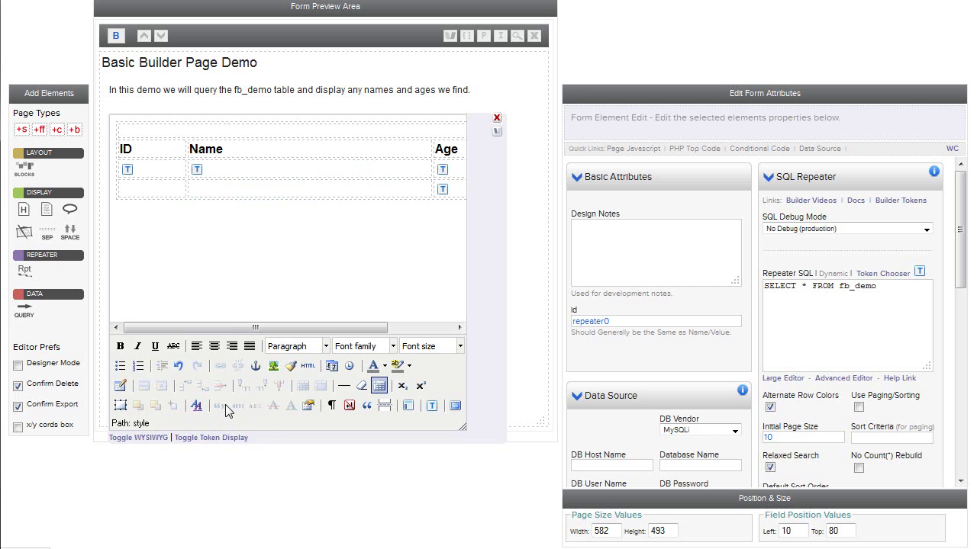
{"action": "double_click", "coordinate": [127, 171]}
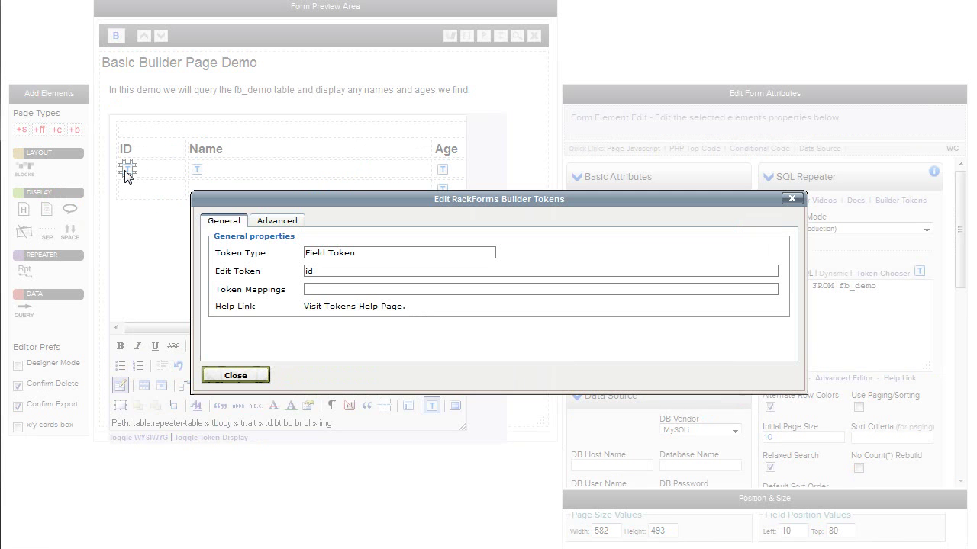
{"action": "left_click", "coordinate": [790, 199]}
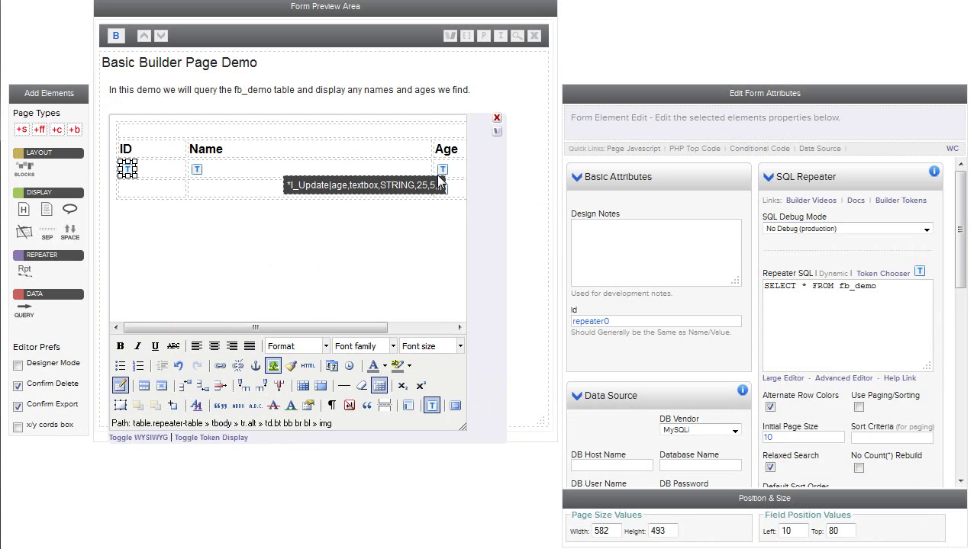
{"action": "left_click", "coordinate": [516, 37]}
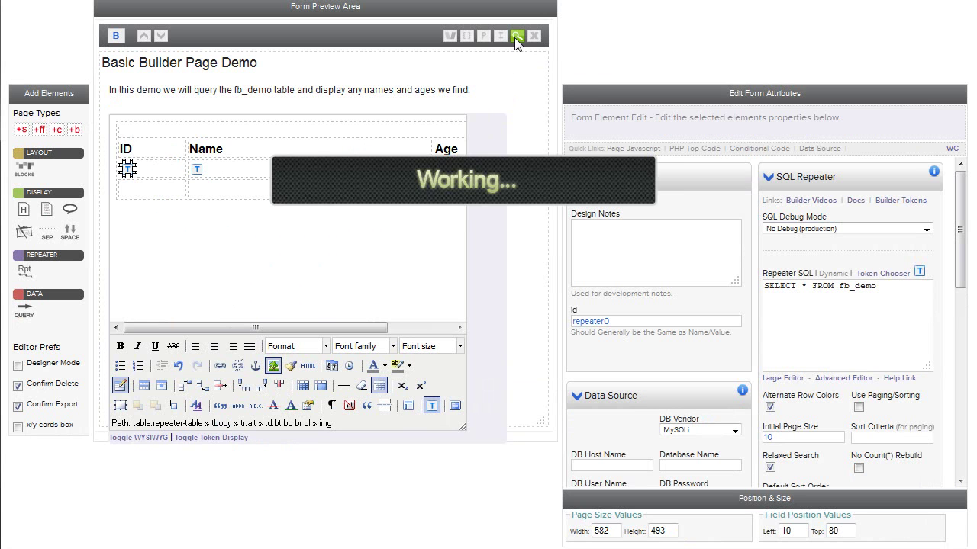
{"action": "left_click_drag", "start_coordinate": [201, 129], "coordinate": [35, 124]}
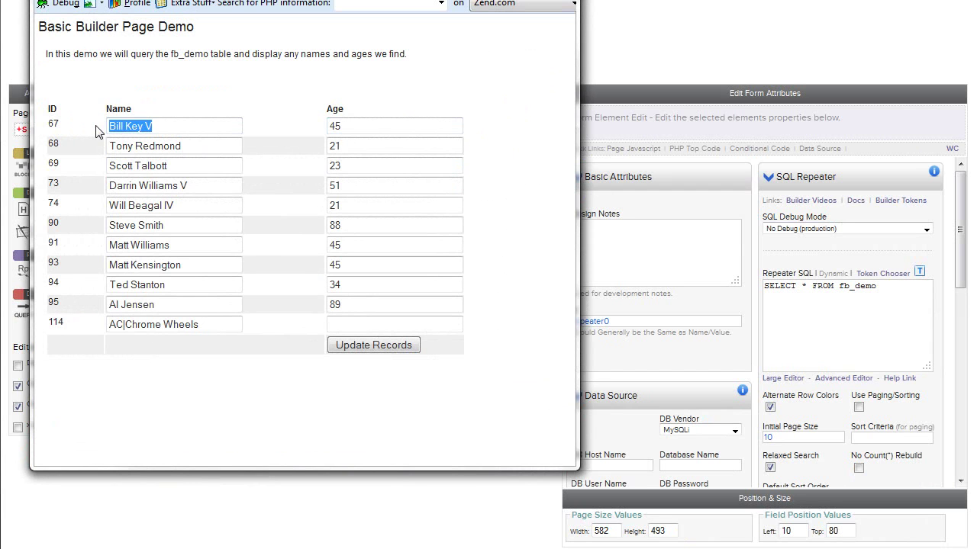
{"action": "left_click", "coordinate": [175, 124]}
{"action": "left_click_drag", "start_coordinate": [241, 326], "coordinate": [128, 324]}
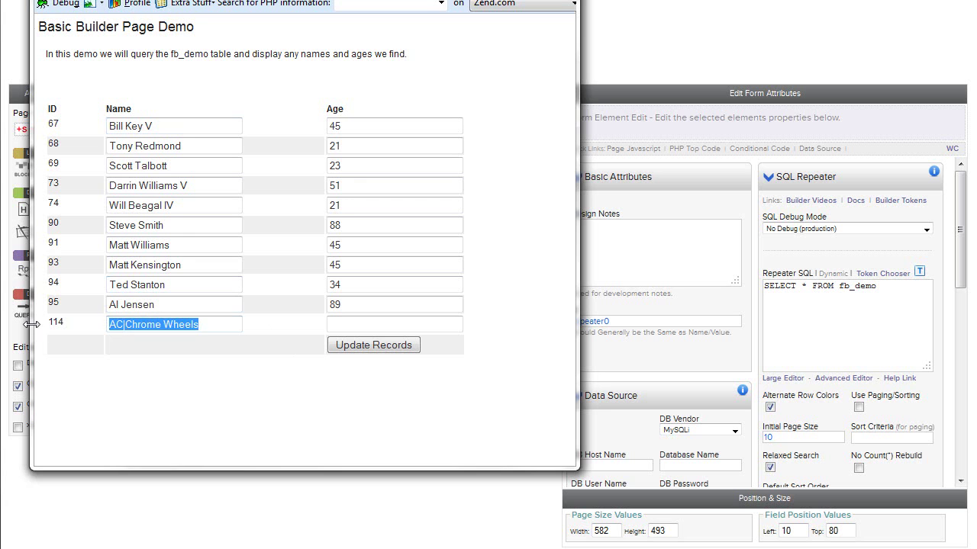
{"action": "key", "text": "BackSpace"}
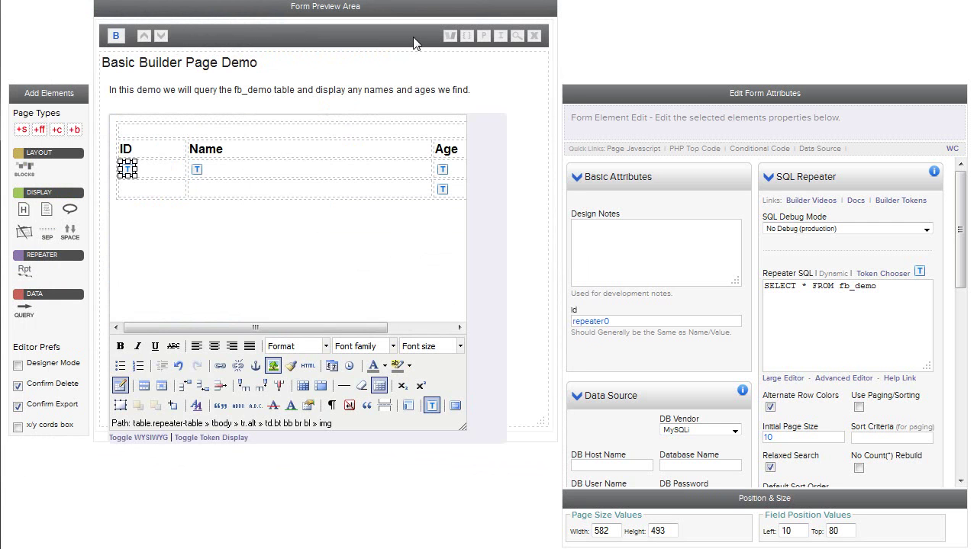
Select the repeater table and scroll its attributes to User Updates Mode.
{"action": "left_click", "coordinate": [384, 184]}
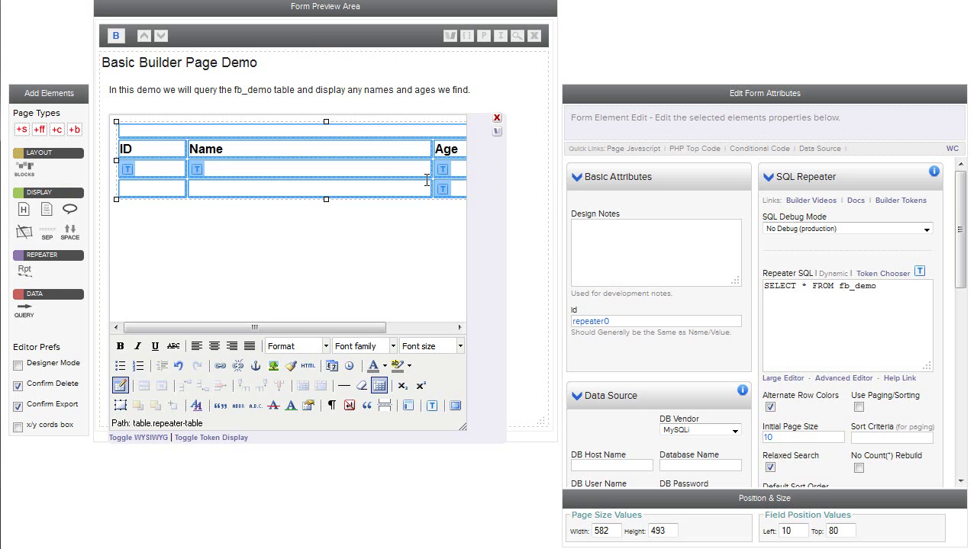
{"action": "scroll", "coordinate": [963, 217], "scroll_direction": "down", "scroll_amount": 1}
{"action": "left_click_drag", "start_coordinate": [963, 217], "coordinate": [961, 384]}
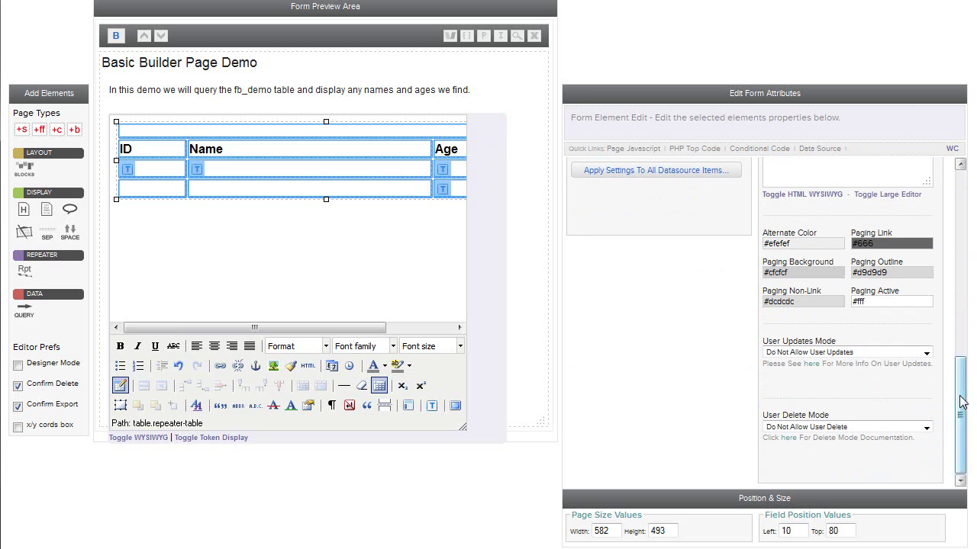
Test in preview that clearing row 114's name and submitting does not save.
{"action": "left_click", "coordinate": [517, 36]}
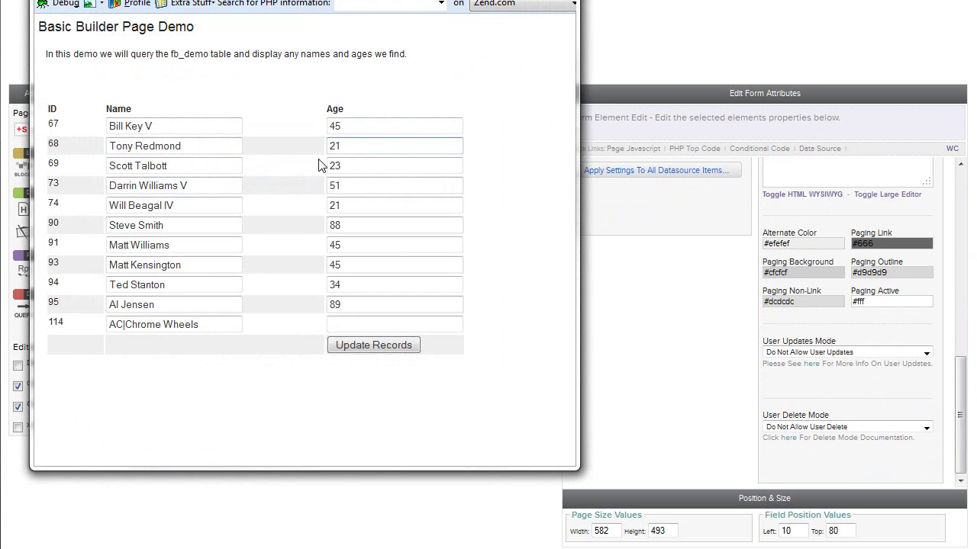
{"action": "left_click_drag", "start_coordinate": [226, 327], "coordinate": [108, 325]}
{"action": "key", "text": "BackSpace"}
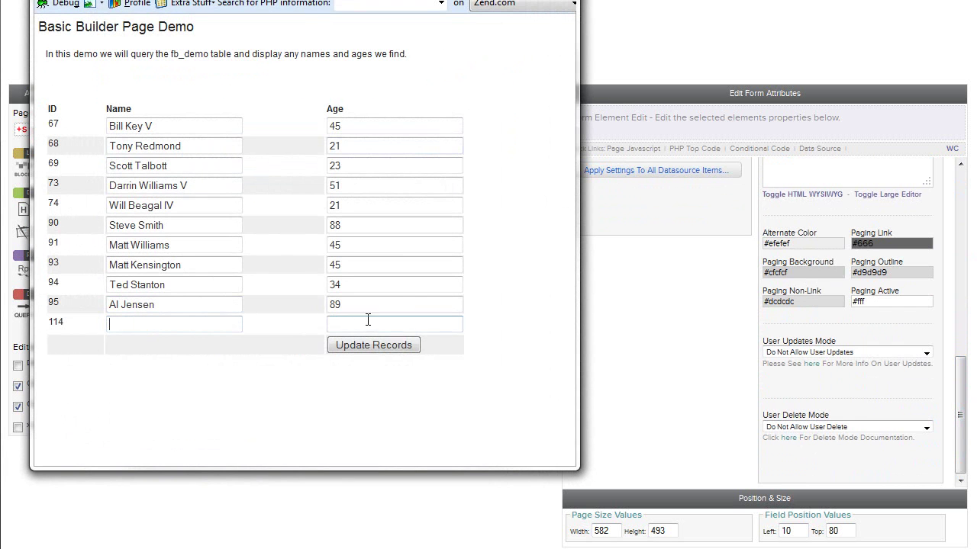
{"action": "left_click", "coordinate": [371, 345]}
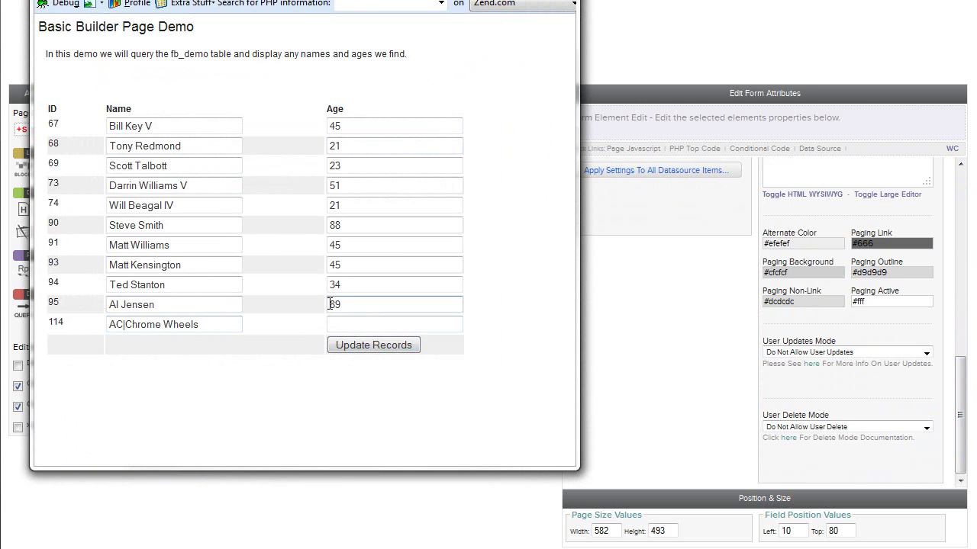
{"action": "left_click_drag", "start_coordinate": [226, 327], "coordinate": [87, 327]}
{"action": "key", "text": "BackSpace"}
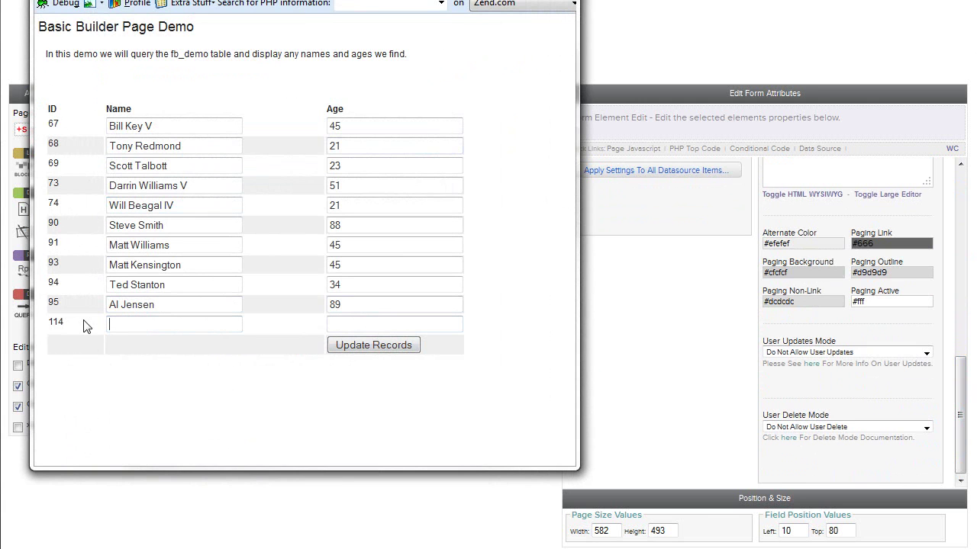
{"action": "left_click", "coordinate": [391, 350]}
{"action": "key", "text": "alt+F4"}
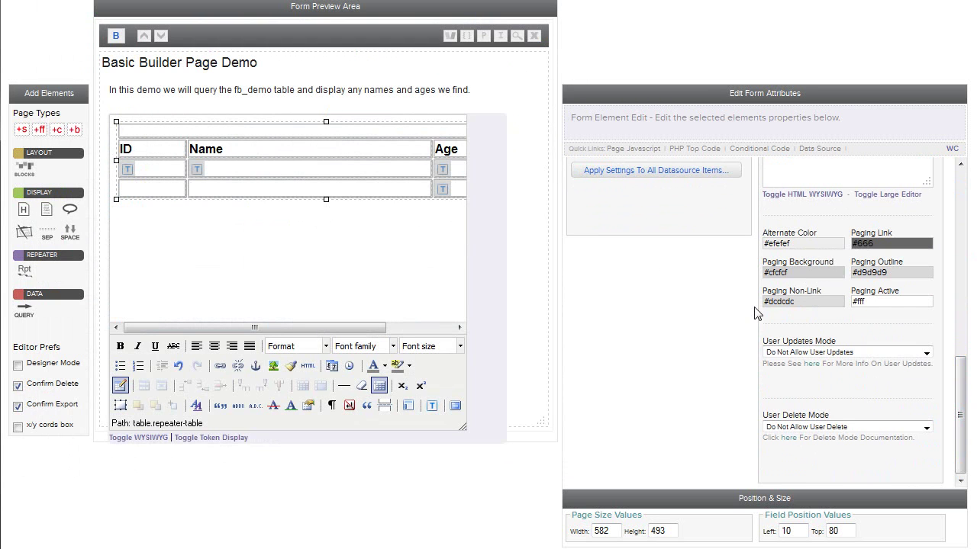
Set User Updates Mode to Multi-Row Updates and review the fb_demo table and id key fields.
{"action": "left_click", "coordinate": [844, 353]}
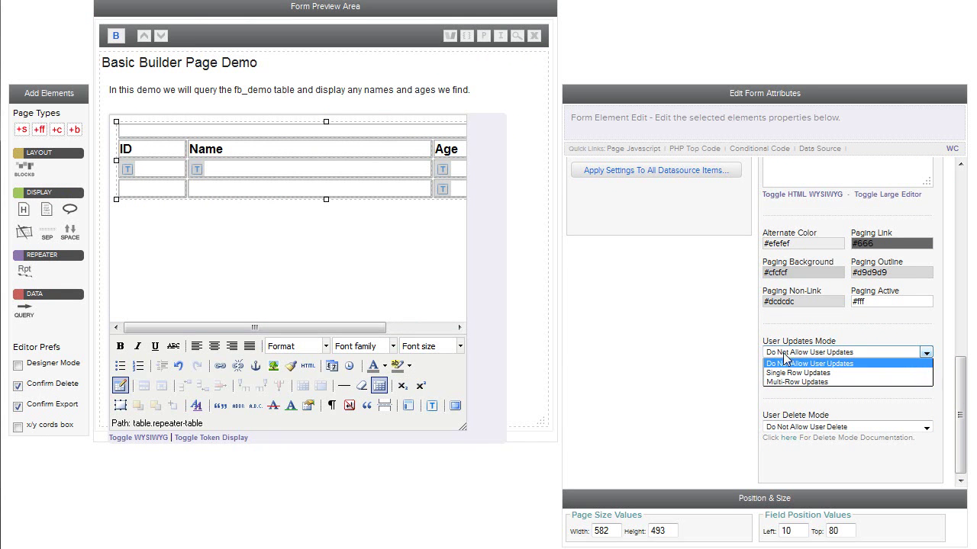
{"action": "left_click", "coordinate": [817, 389]}
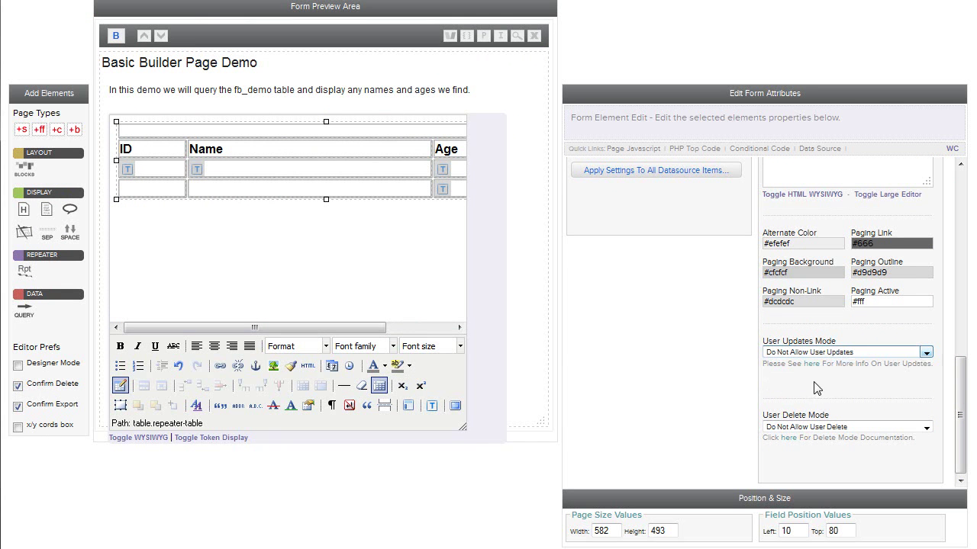
{"action": "scroll", "coordinate": [870, 374], "scroll_direction": "down", "scroll_amount": 3}
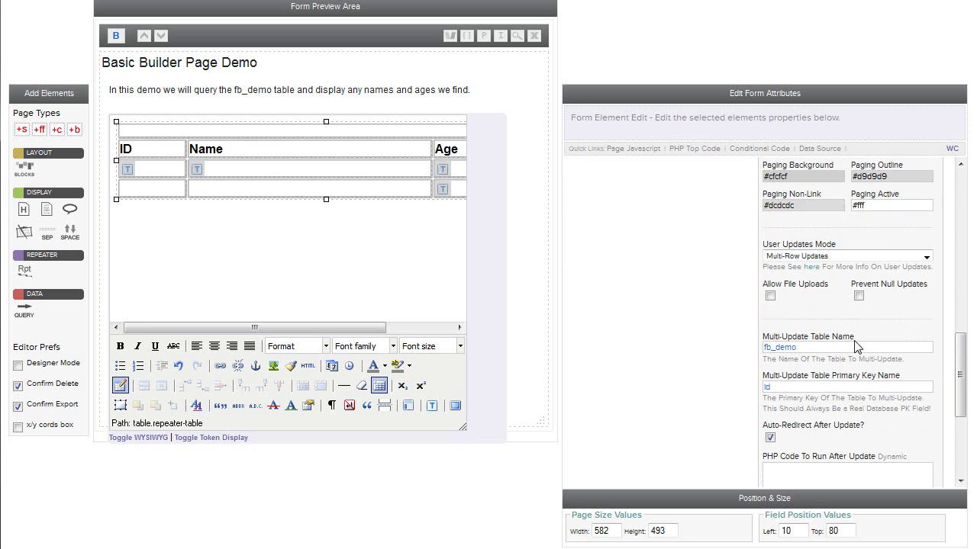
{"action": "scroll", "coordinate": [854, 347], "scroll_direction": "down", "scroll_amount": 1}
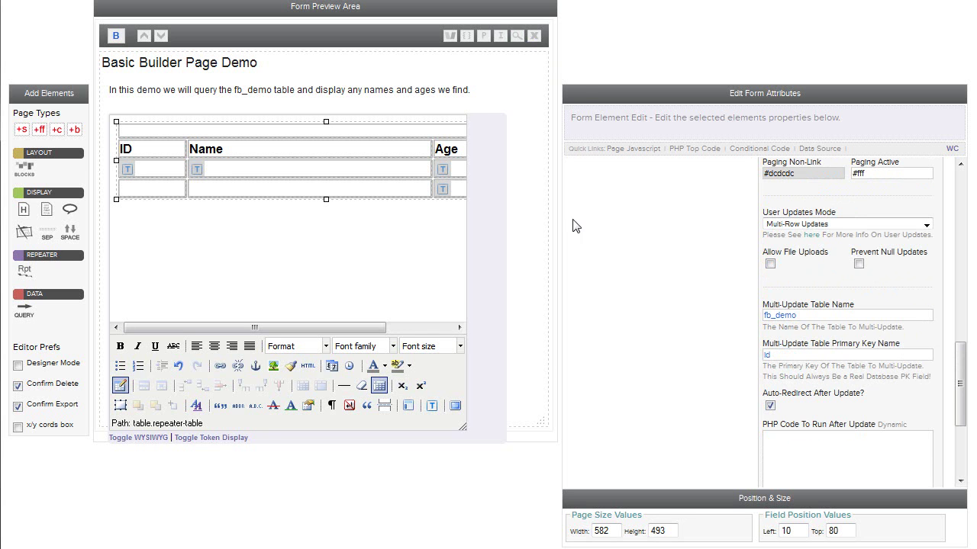
Preview the page and save row 114 with its name cleared.
{"action": "left_click", "coordinate": [516, 36]}
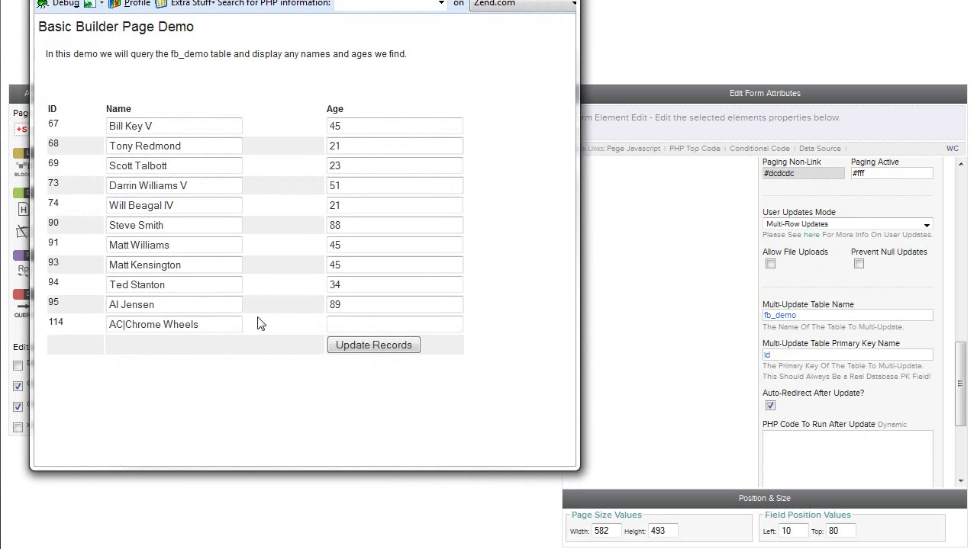
{"action": "left_click_drag", "start_coordinate": [215, 324], "coordinate": [6, 326]}
{"action": "key", "text": "Delete"}
{"action": "left_click", "coordinate": [378, 350]}
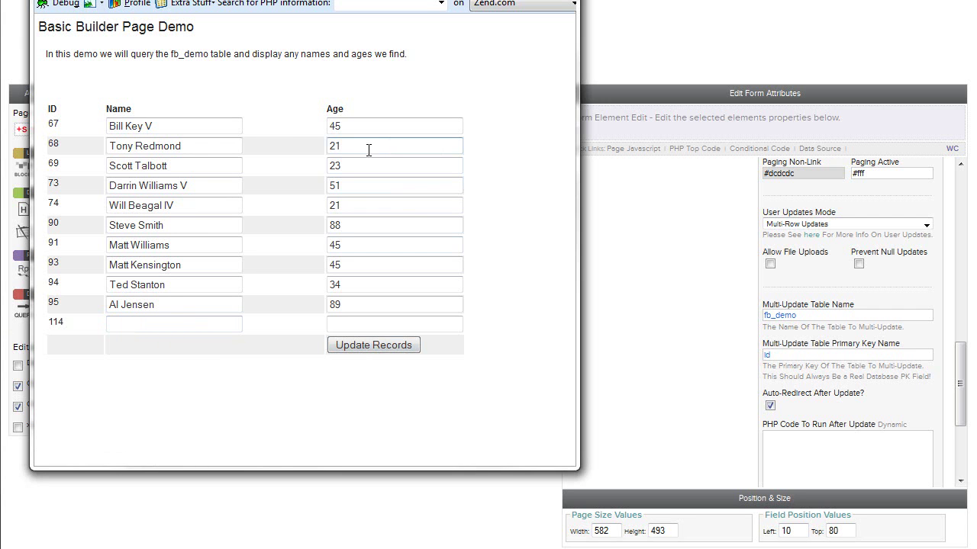
Swap two records' ages, 21 to 45 and 45 to 21, saving each update.
{"action": "left_click_drag", "start_coordinate": [368, 150], "coordinate": [294, 147]}
{"action": "type", "text": "45"}
{"action": "left_click", "coordinate": [371, 348]}
{"action": "left_click_drag", "start_coordinate": [420, 125], "coordinate": [271, 128]}
{"action": "type", "text": "21"}
{"action": "left_click", "coordinate": [393, 347]}
{"action": "key", "text": "alt+F4"}
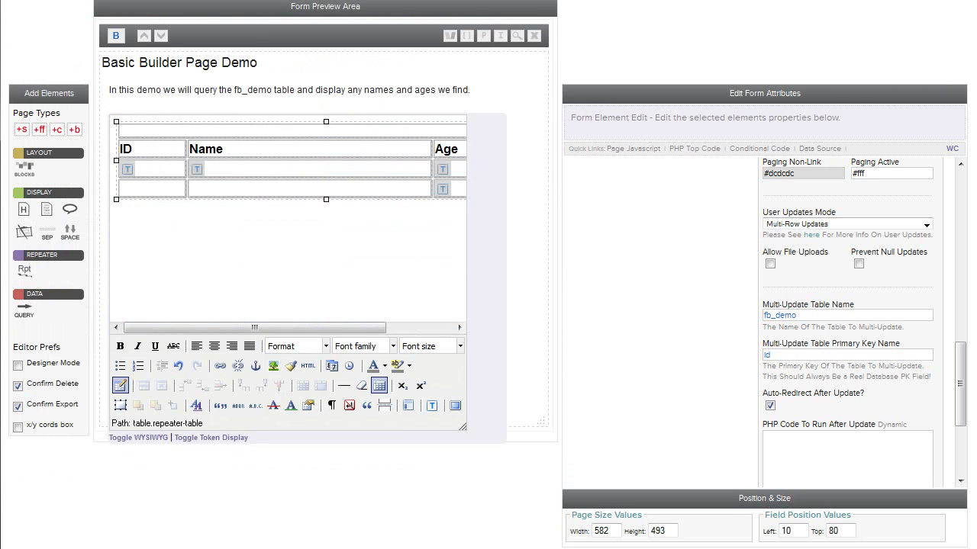